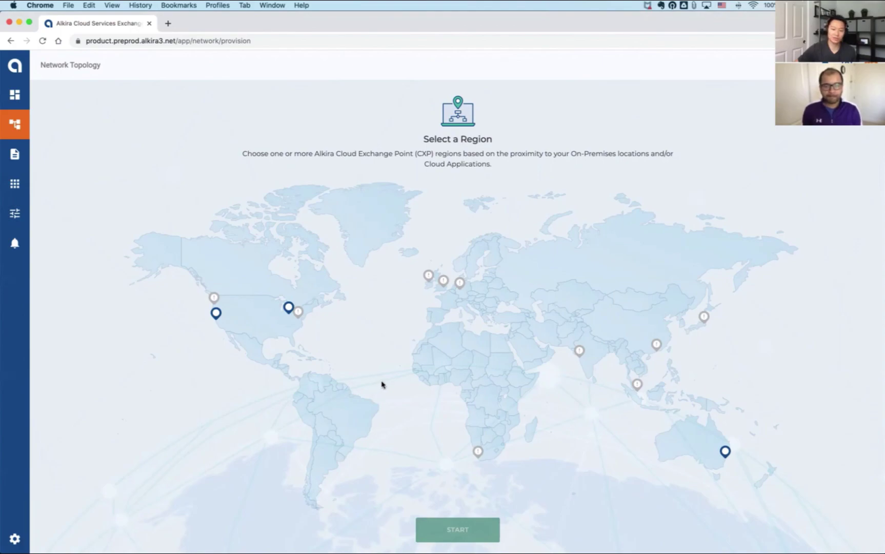
Step: Select the US-WEST-1 and US-EAST-2 exchange point regions on the map and start the network topology
left_click(216, 312)
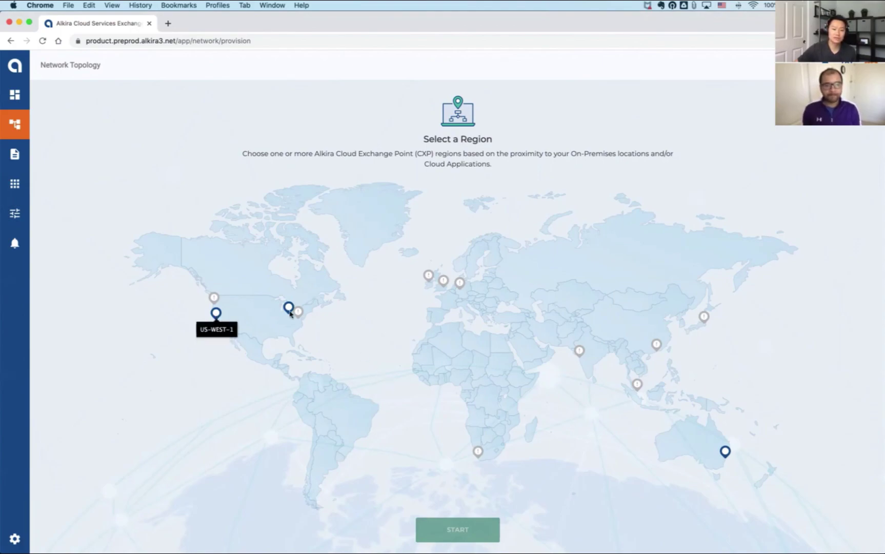
left_click(291, 309)
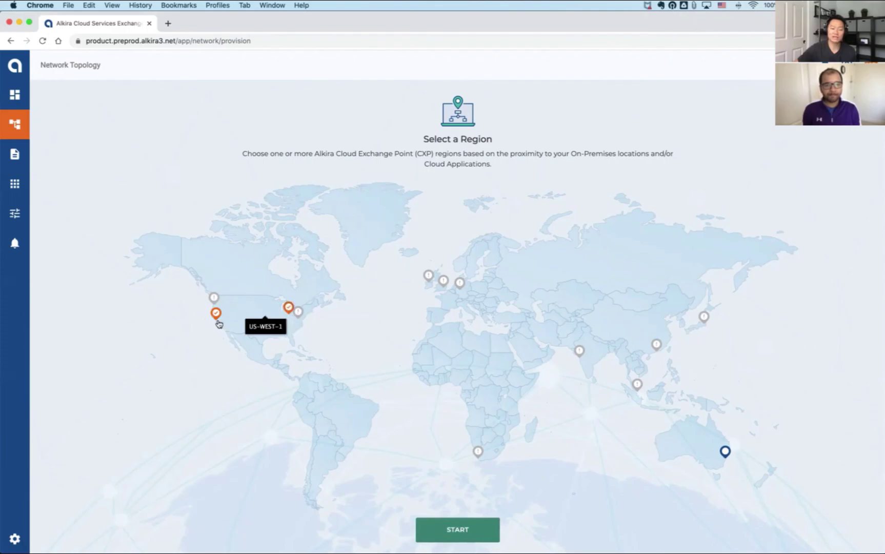
left_click(469, 530)
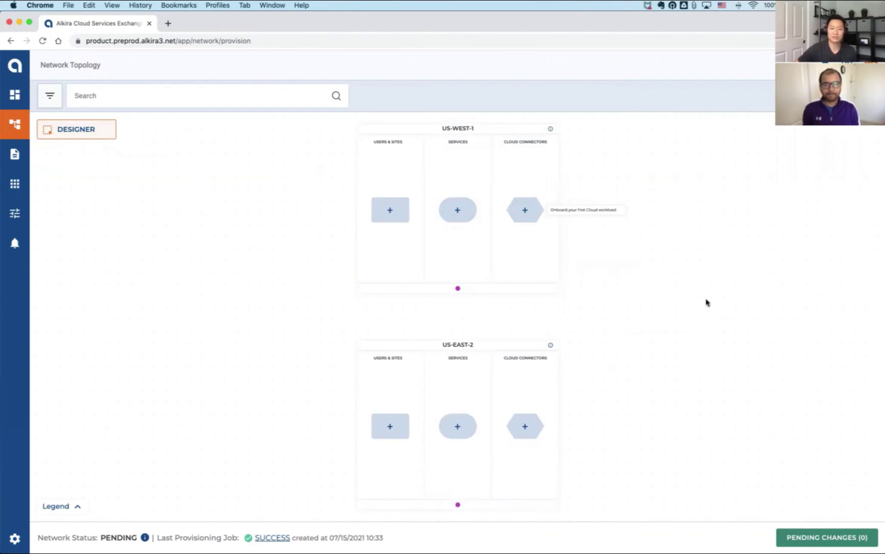
Step: Add an IPsec connector named Branch1 in US-WEST-1 with endpoint br1-router1 and gateway IP 1.1.1.1
left_click(394, 220)
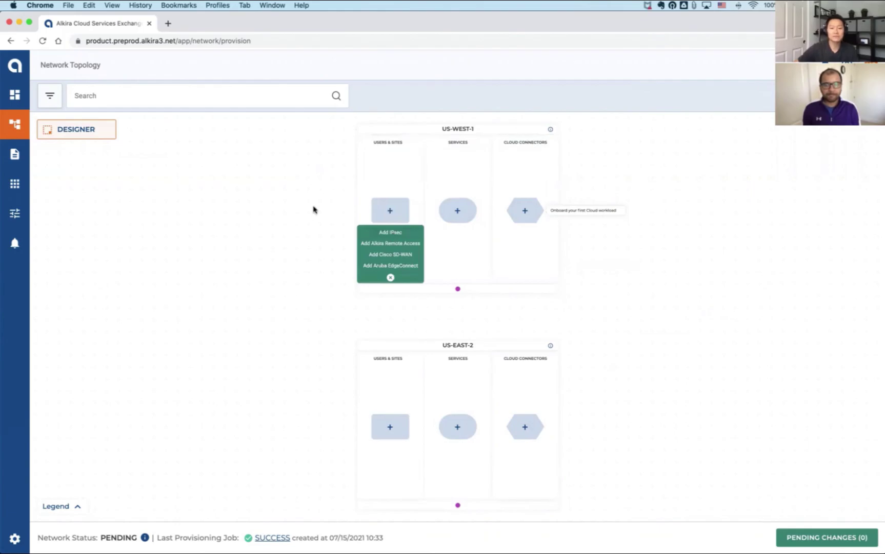
left_click(382, 232)
left_click(106, 97)
type("Branch1")
left_click(121, 193)
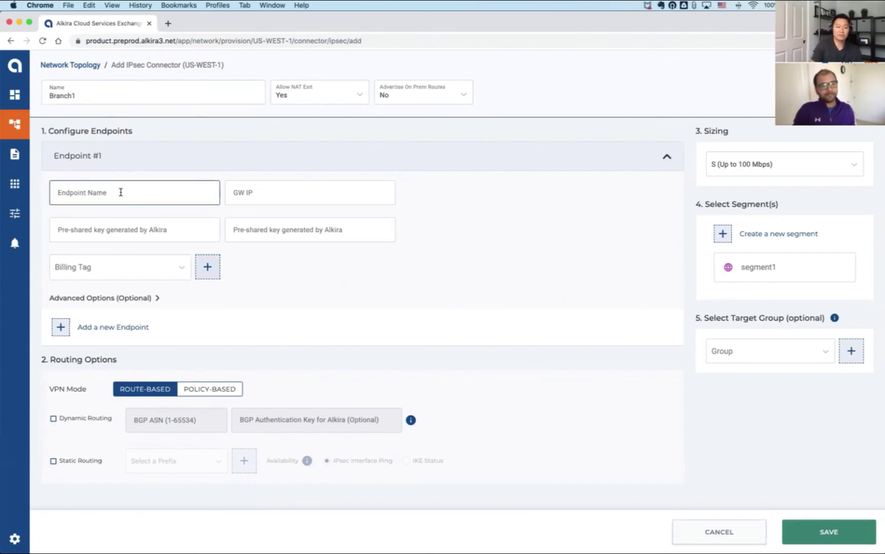
type("br1-router1")
left_click(310, 193)
type("1.1.1.1")
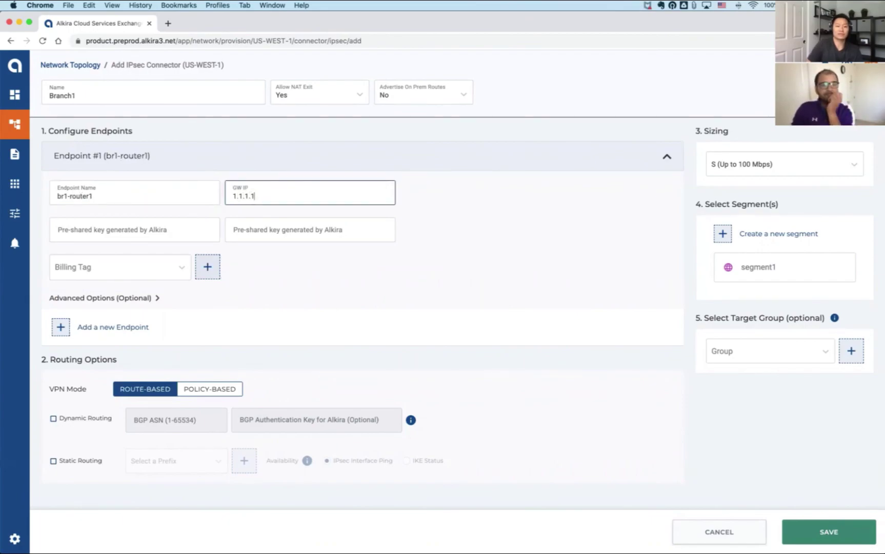
Step: Enable dynamic routing for the IPsec connector with BGP ASN 65001
left_click(75, 418)
left_click(157, 419)
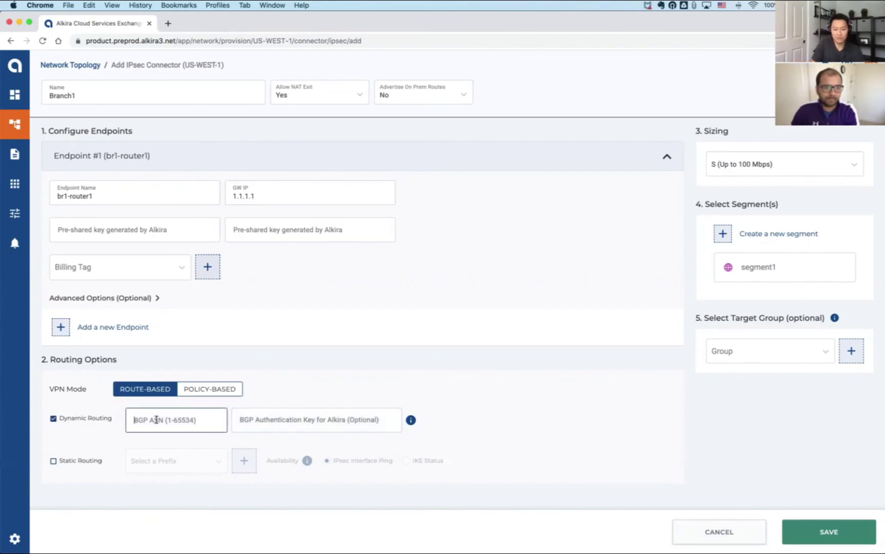
type("65001")
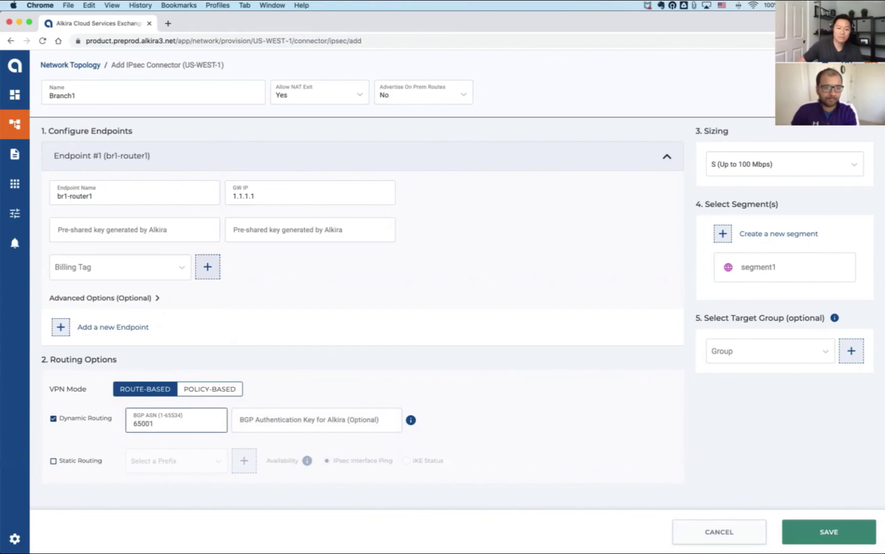
Step: Set the connector's size to S (Up to 100 Mbps), assign segment1 and group1, and save it
left_click(732, 169)
left_click(737, 192)
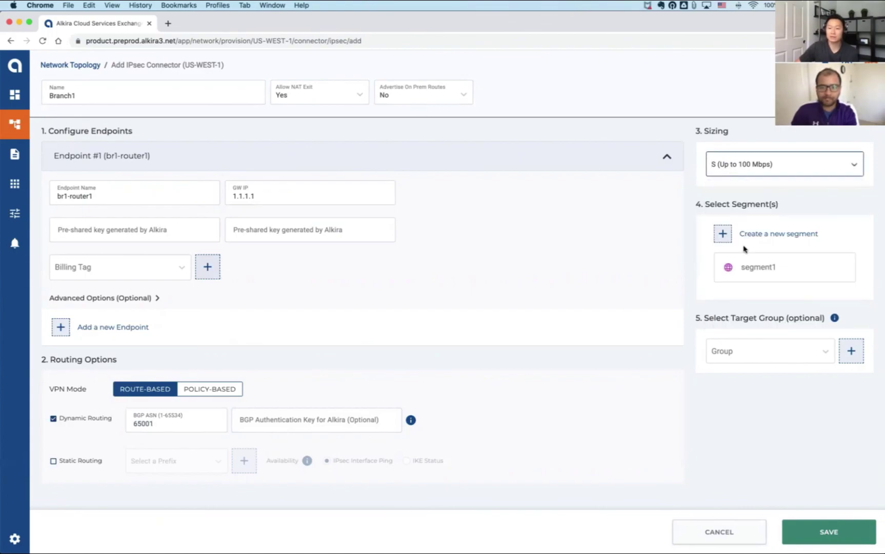
left_click(748, 275)
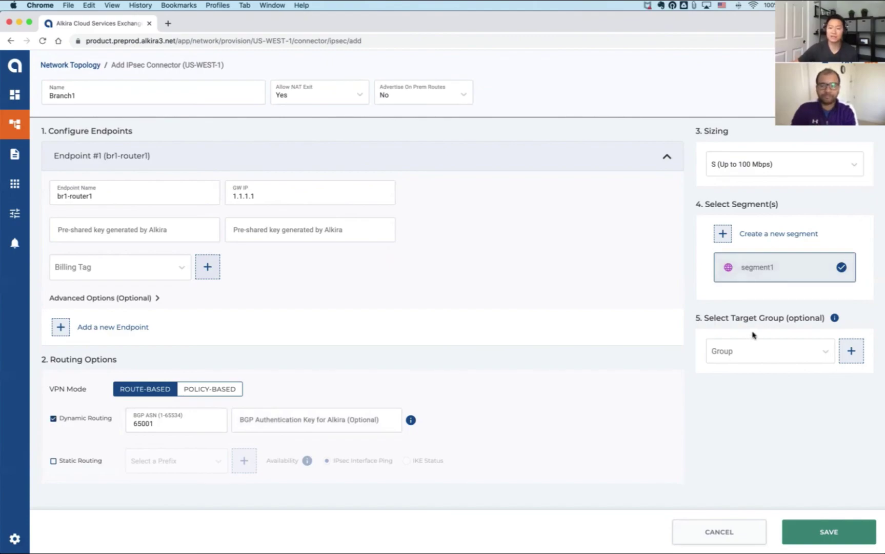
left_click(757, 354)
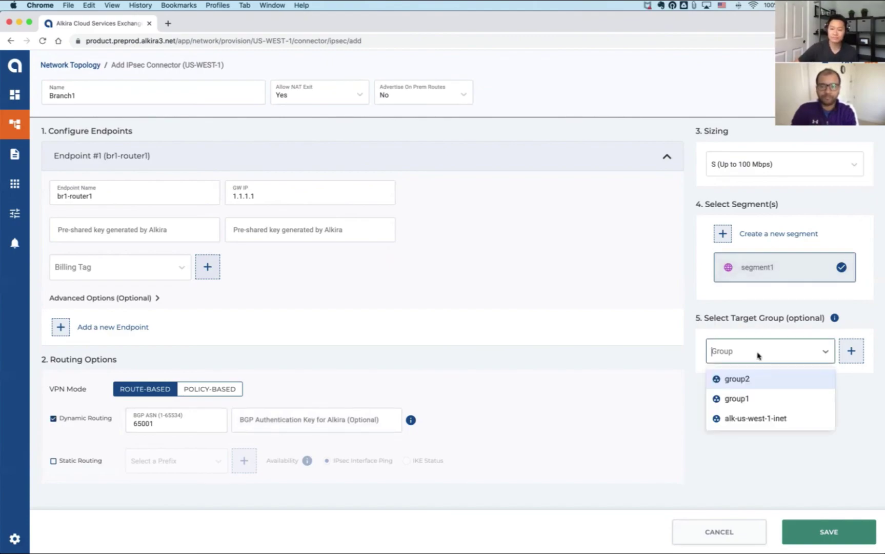
left_click(760, 400)
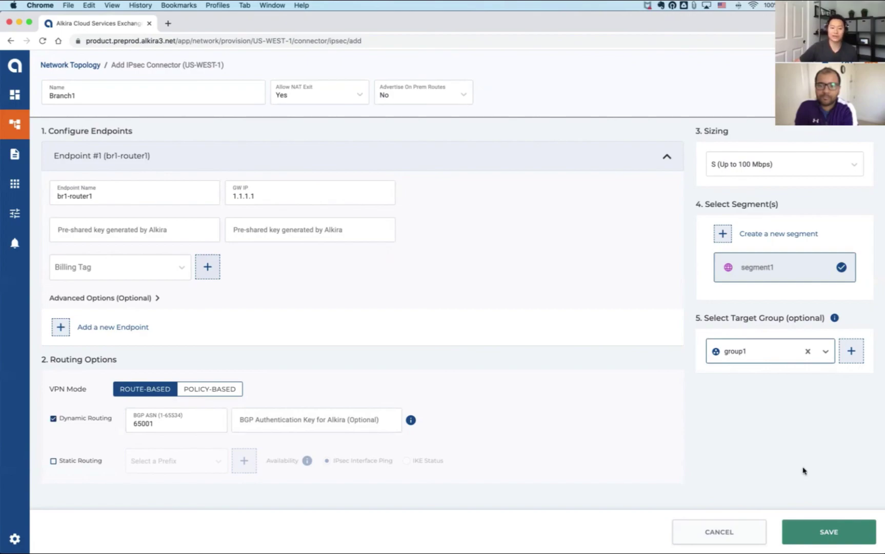
left_click(829, 531)
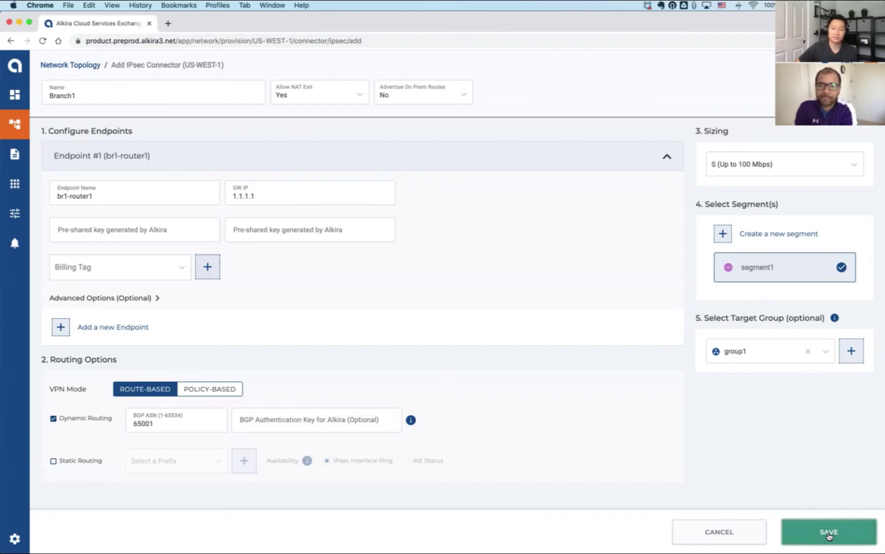
left_click(828, 535)
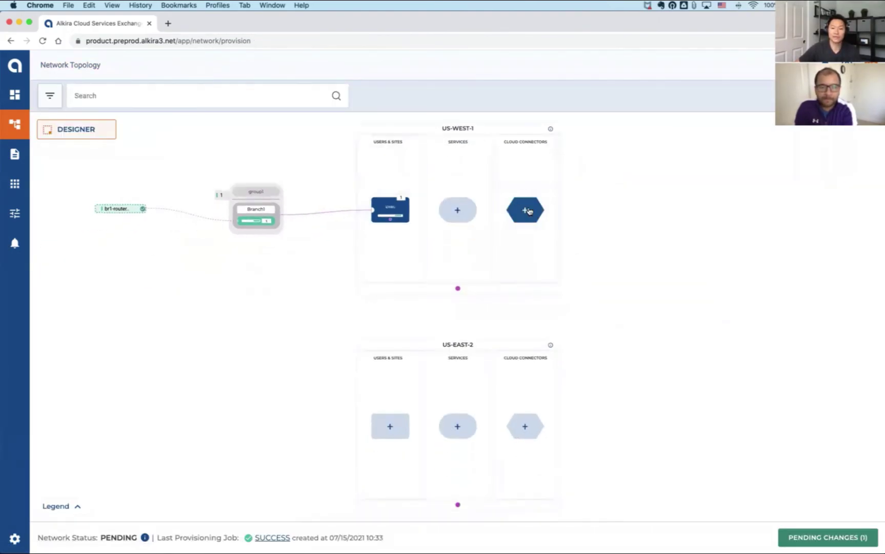
Step: Start an AWS VPC connector in US-WEST-1 and fetch the VPCs using demo-aws-role for region US West (N. California)
left_click(529, 210)
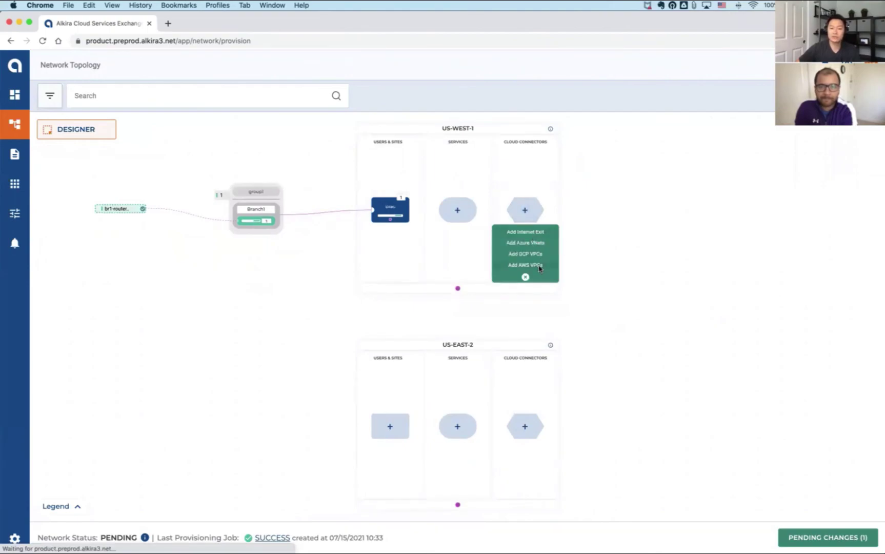
left_click(539, 267)
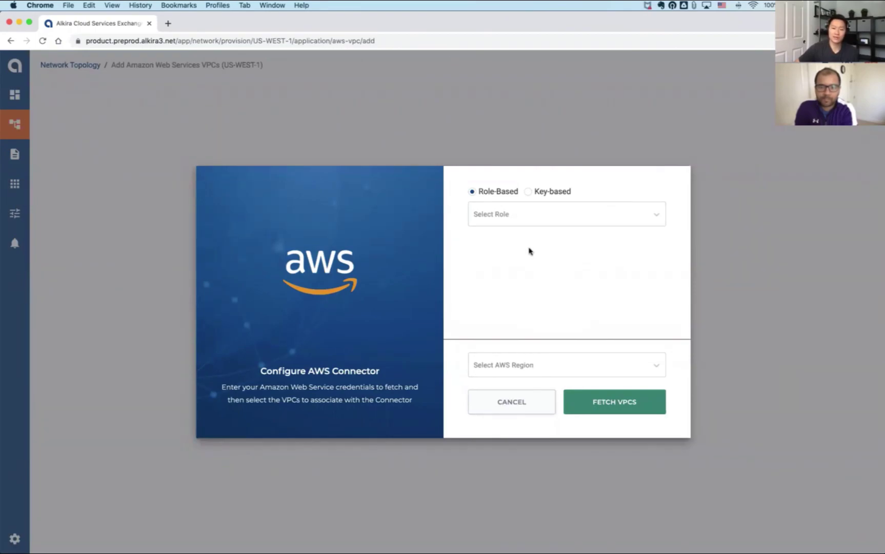
left_click(525, 217)
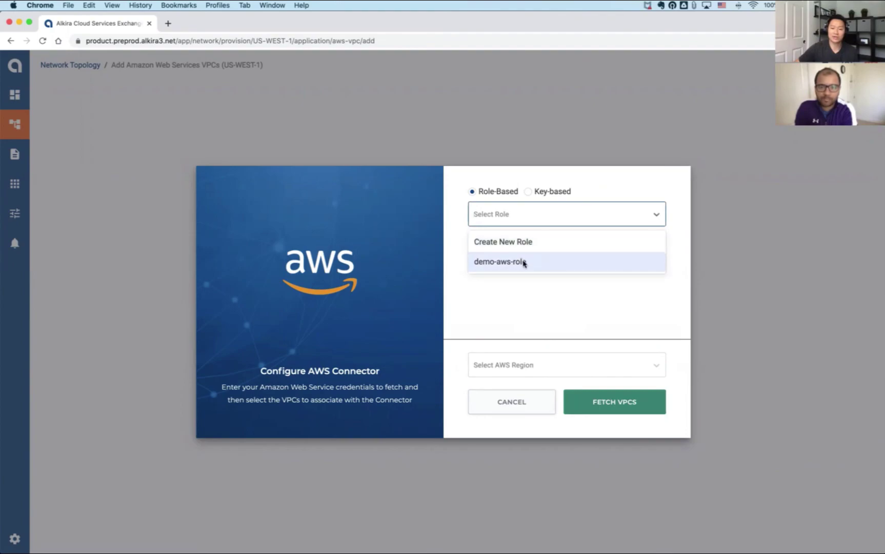
left_click(524, 262)
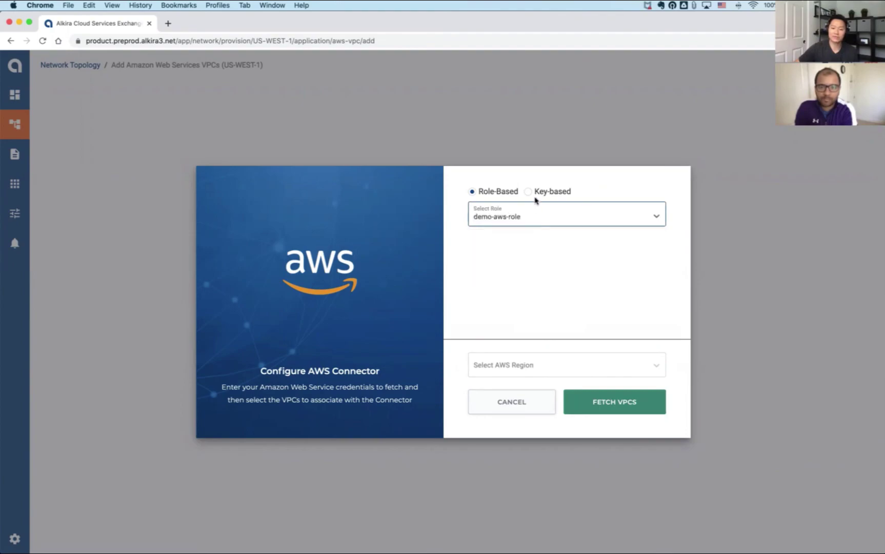
left_click(580, 366)
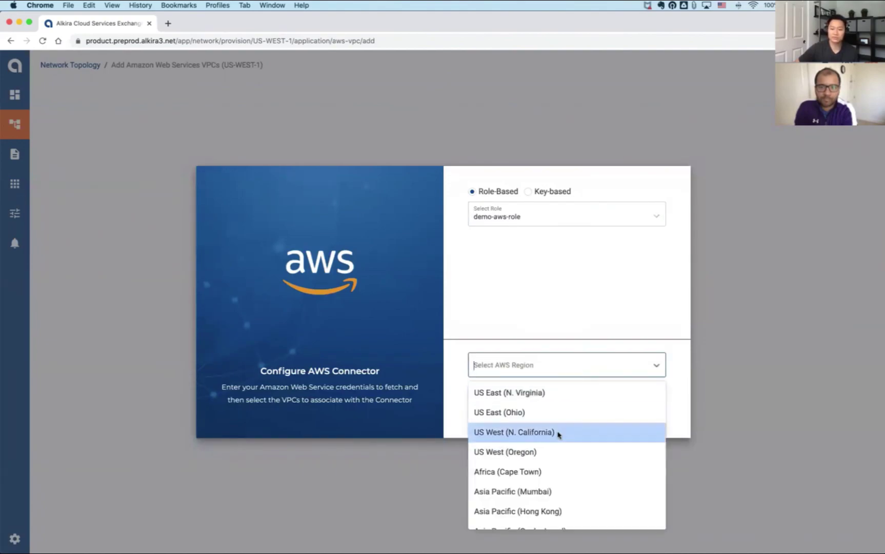
left_click(558, 434)
left_click(614, 403)
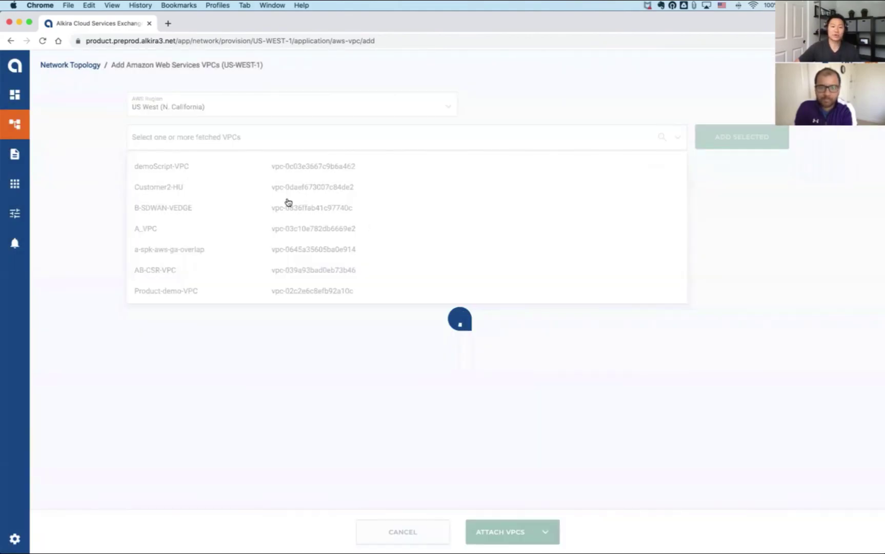
Step: Find Product-demo-VPC among the fetched VPCs by searching for "product" and add it to the connector
left_click(221, 137)
type("product")
left_click(226, 166)
left_click(724, 139)
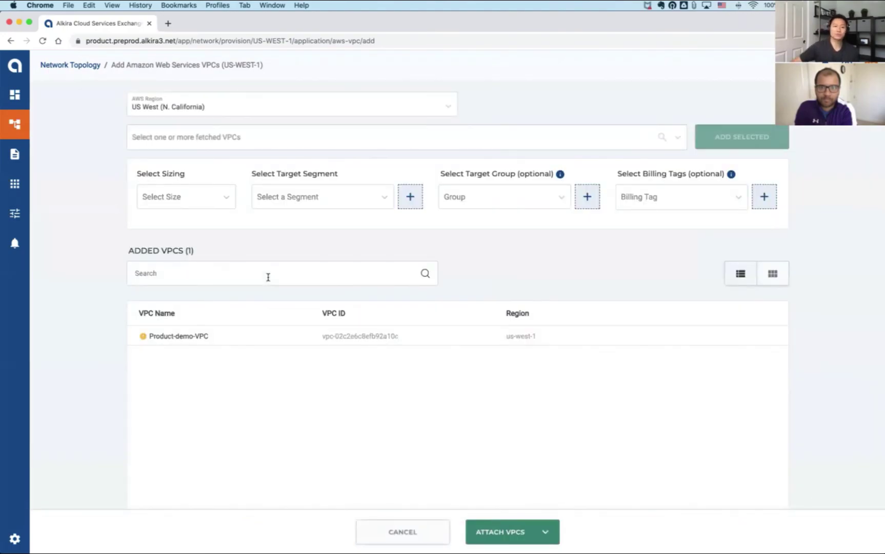
Step: Set the AWS connector's size to S (Up to 100 Mbps), its segment to segment1 and its group to group1
left_click(195, 196)
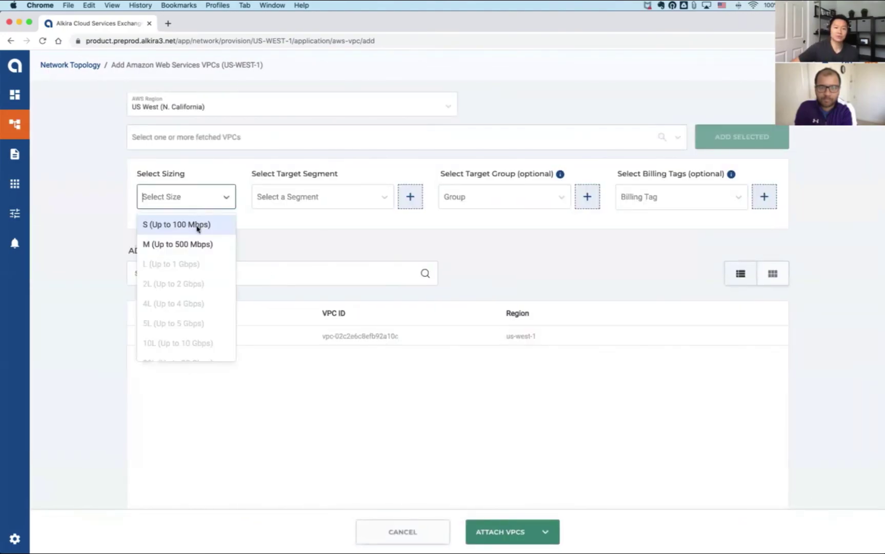
left_click(198, 225)
left_click(342, 204)
left_click(340, 224)
left_click(490, 205)
left_click(497, 227)
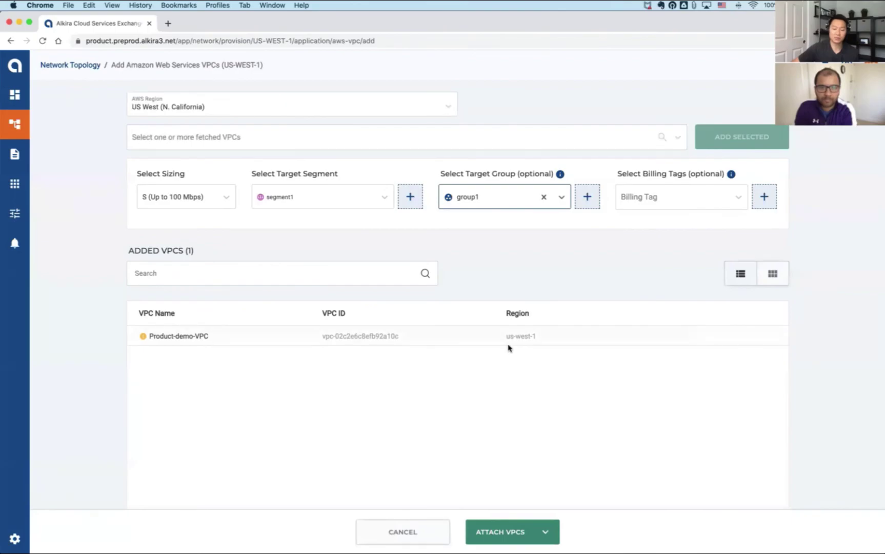
Step: Set the unassigned route table of Product-demo-VPC to Replace with Default Route To CXP, then attach the VPC with the Attach & Done option
left_click(213, 337)
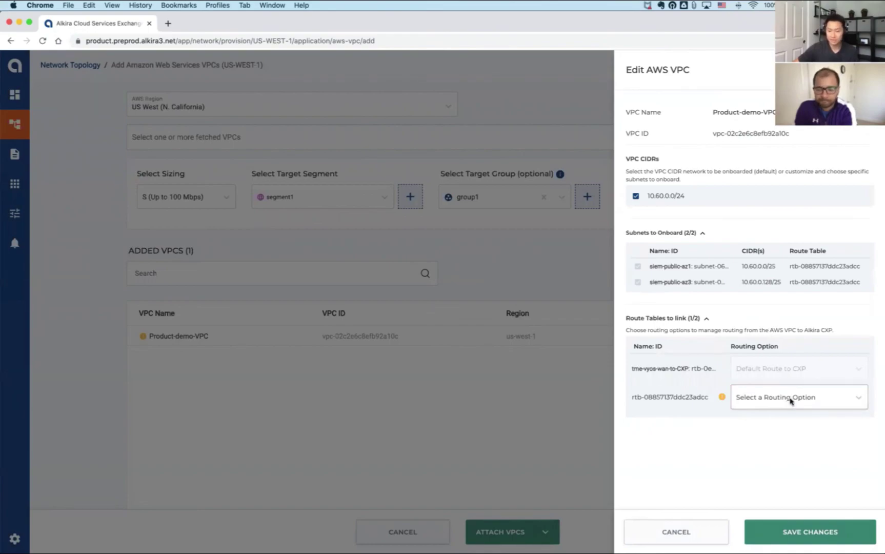
left_click(791, 398)
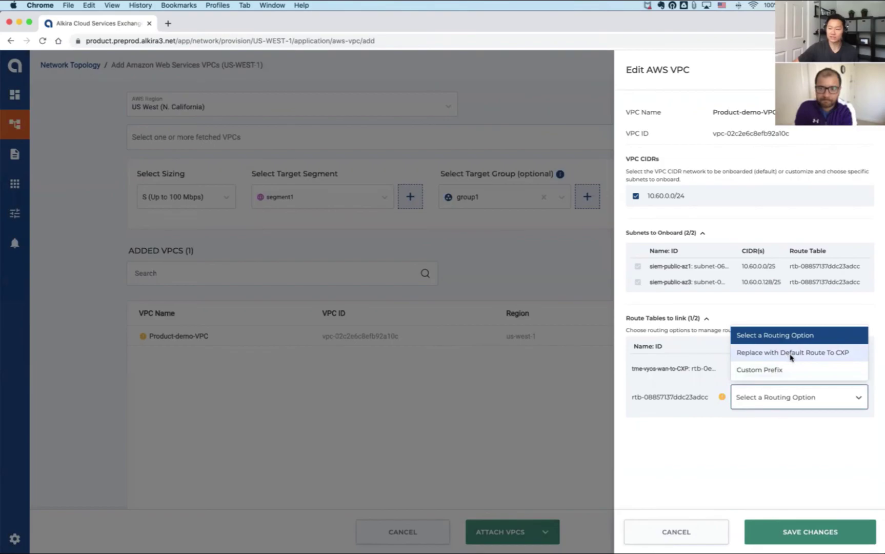
left_click(792, 354)
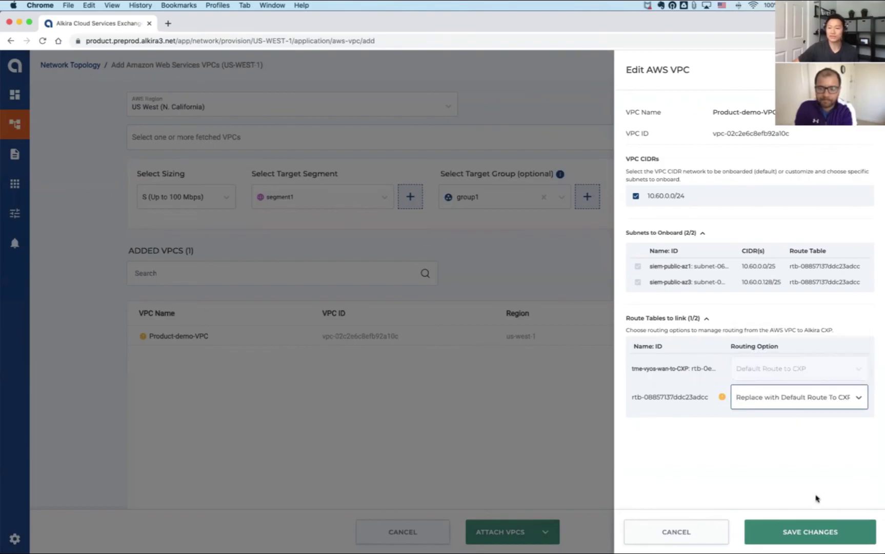
left_click(822, 535)
left_click(523, 526)
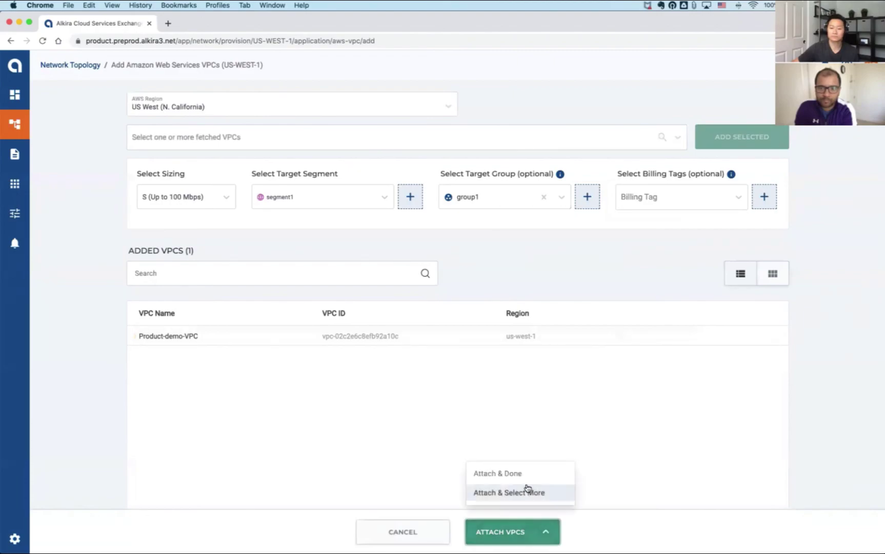
left_click(526, 477)
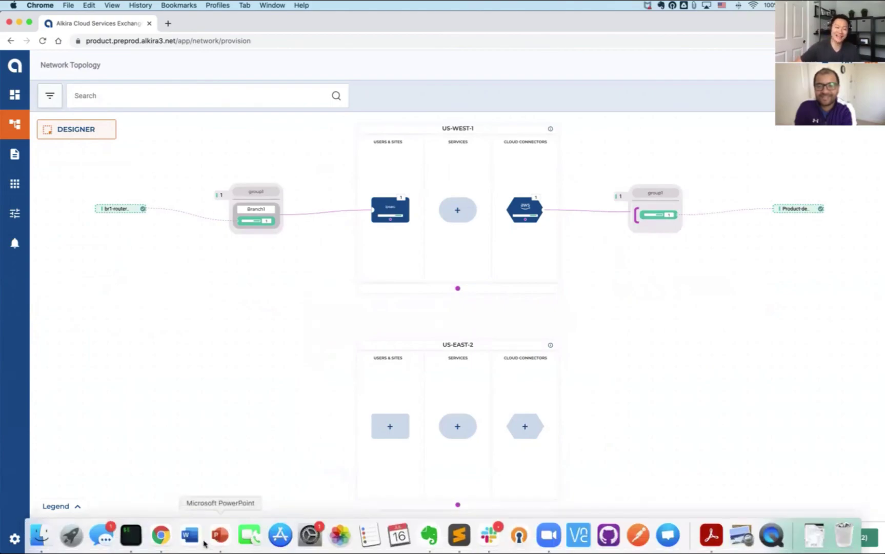
Step: Switch to the iTerm2 terminal and change to the GitHub/terraform/alkira-terraform directory
left_click(131, 535)
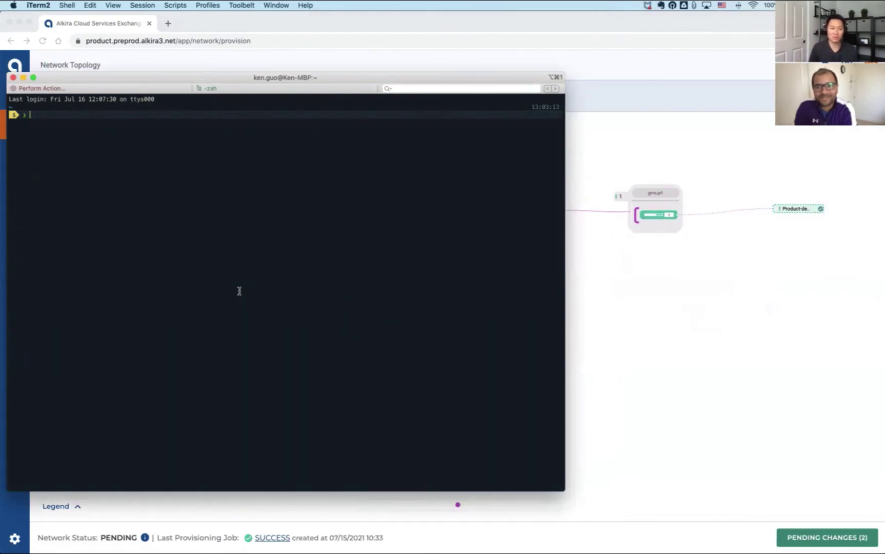
type("cd")
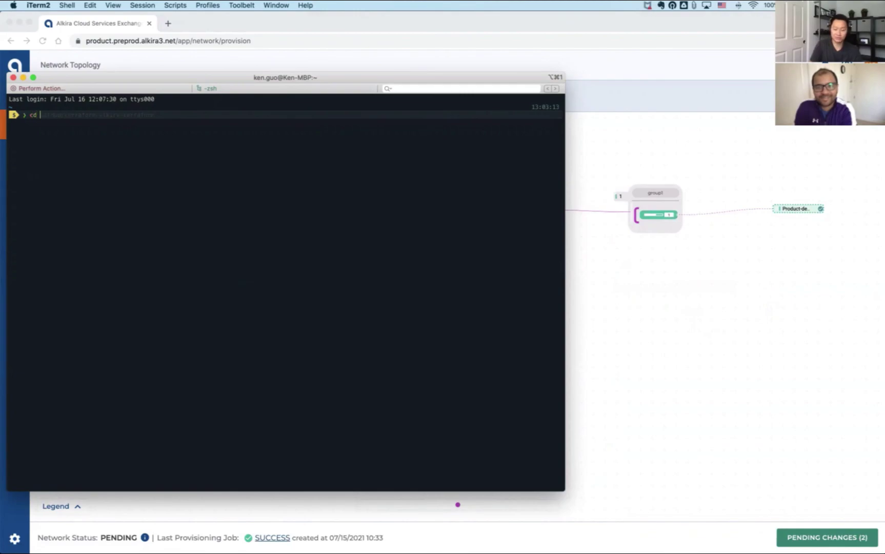
key("Right")
key("Return")
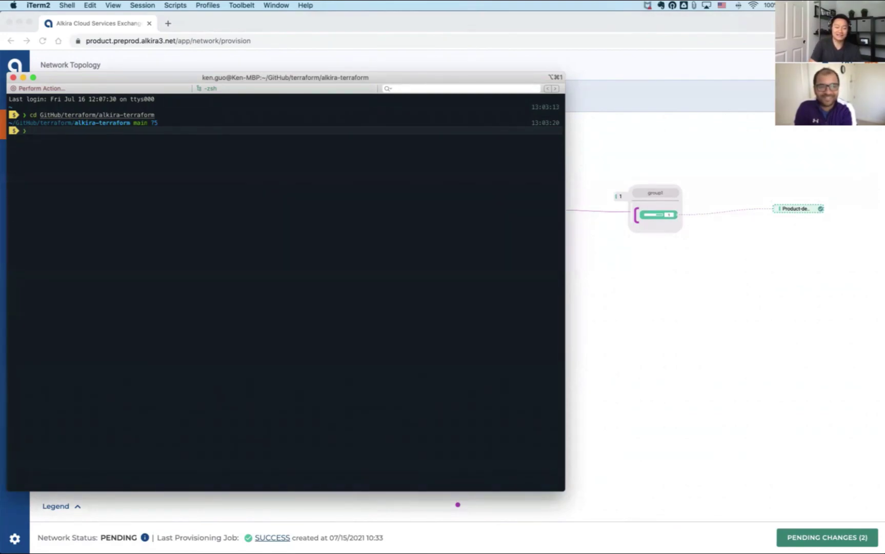
Step: Open main.tf from the terminal in Sublime Text and go to its GCP-VPC and Azure-VNET connector resources
type("ubl")
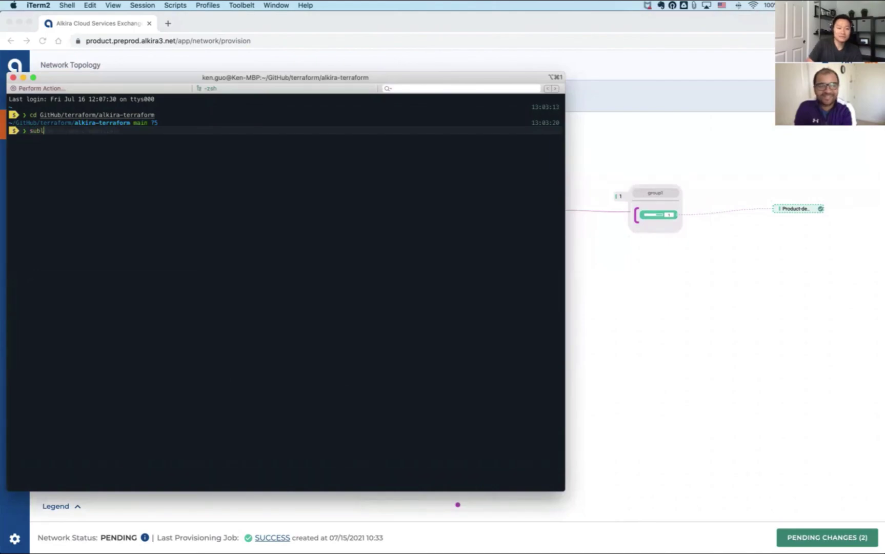
type("ime ")
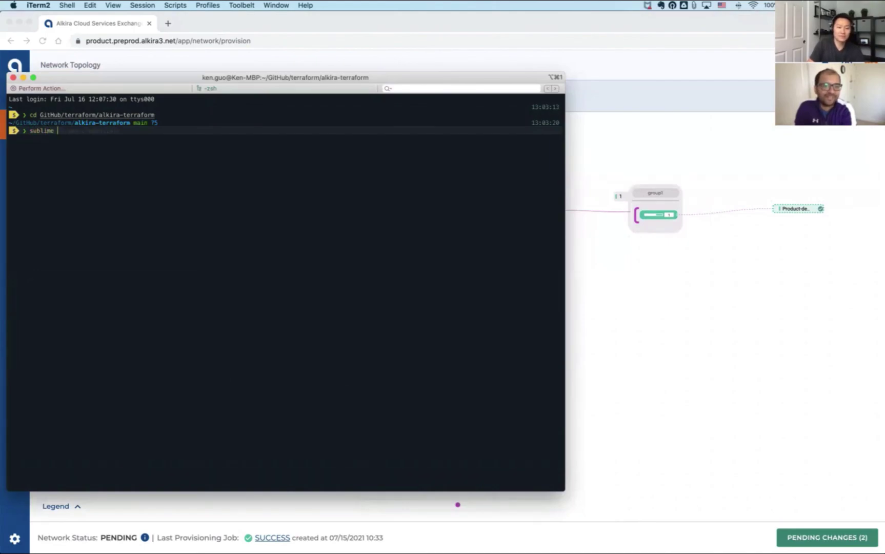
type("main.tf")
key("Return")
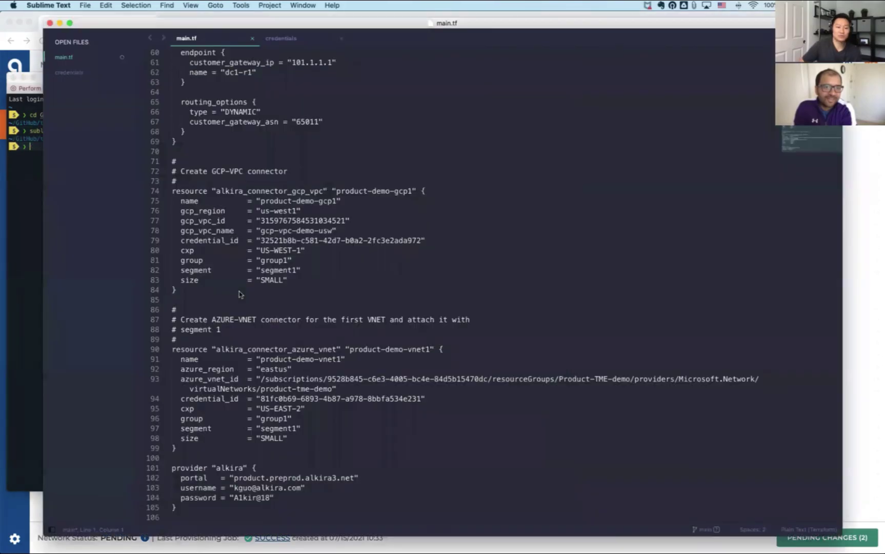
scroll(295, 309, "up", 8)
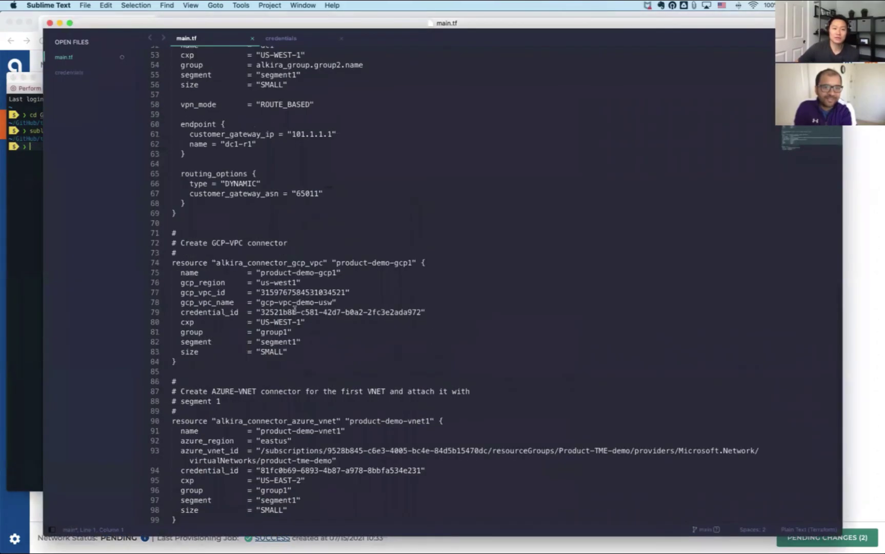
Step: Review main.tf from the segment and group resources through the IPSec, GCP-VPC and Azure-VNET connectors to the alkira provider block
scroll(295, 310, "up", 8)
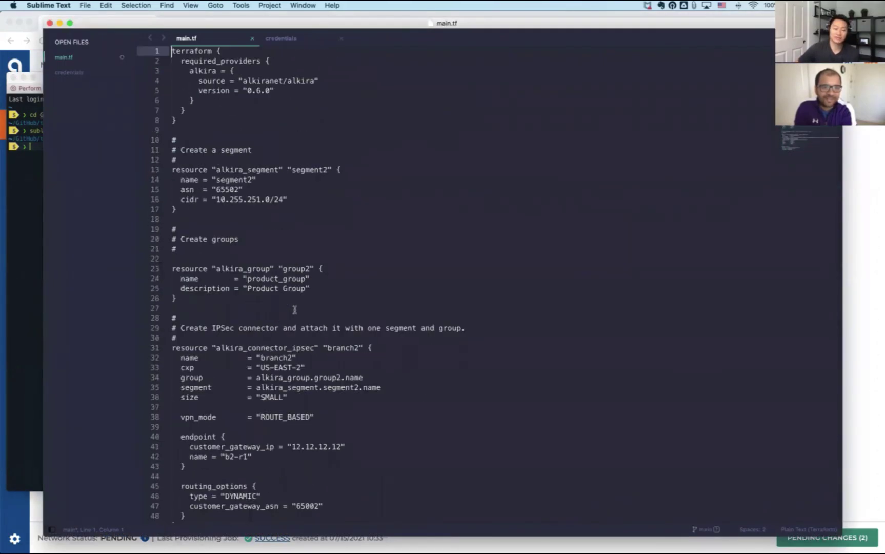
scroll(269, 143, "down", 2)
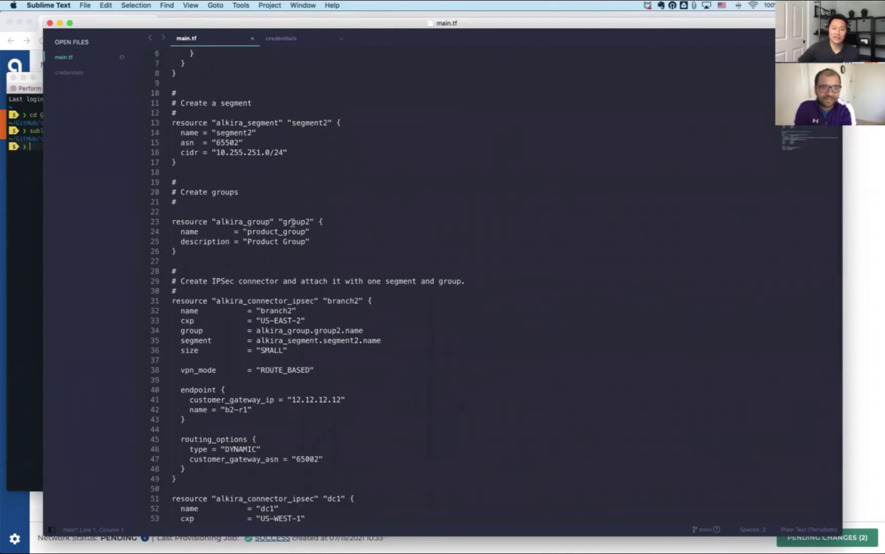
scroll(293, 221, "down", 6)
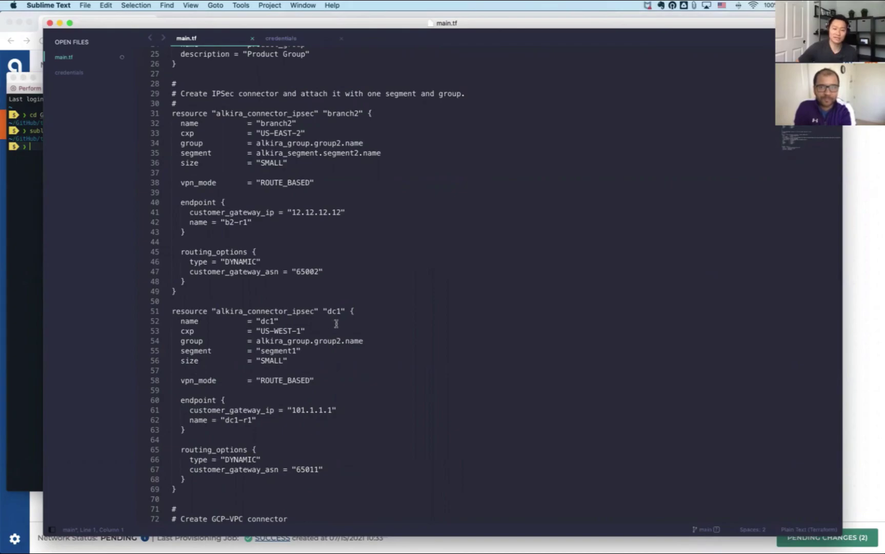
scroll(333, 323, "down", 5)
scroll(336, 323, "down", 8)
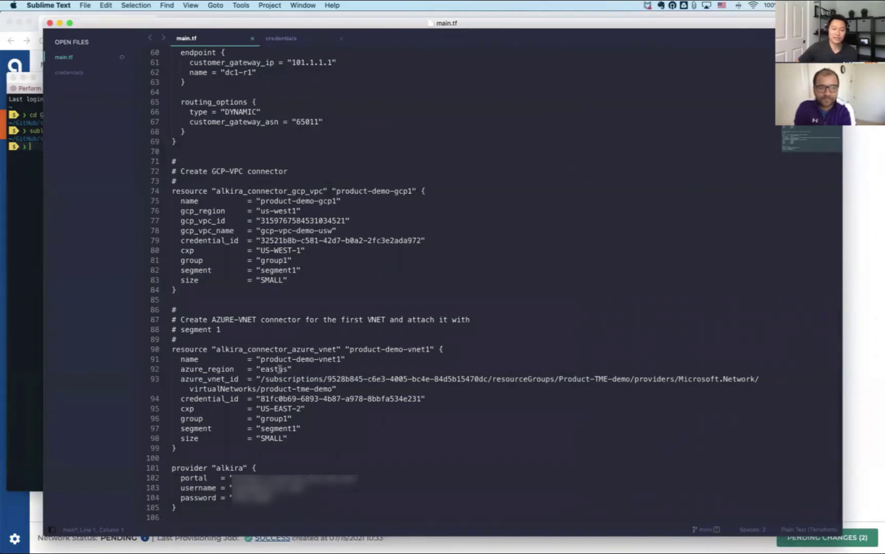
scroll(221, 253, "up", 6)
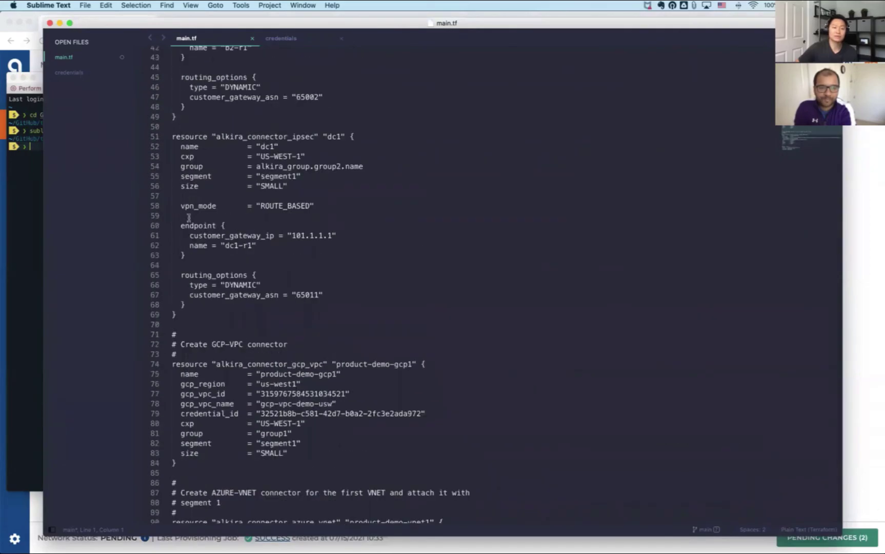
Step: Switch to the iTerm2 terminal, run terraform apply in the alkira-terraform directory and approve the planned actions with yes
left_click(31, 290)
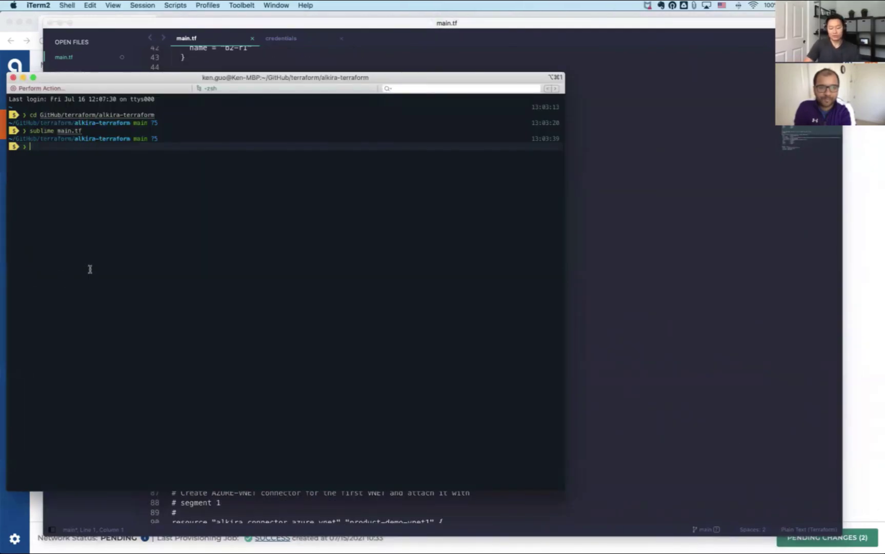
type("terr")
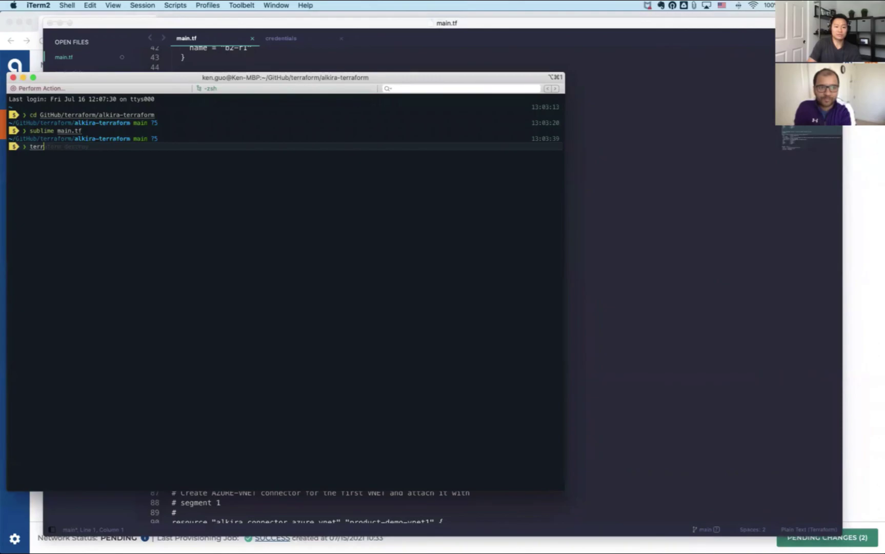
type("aform apply")
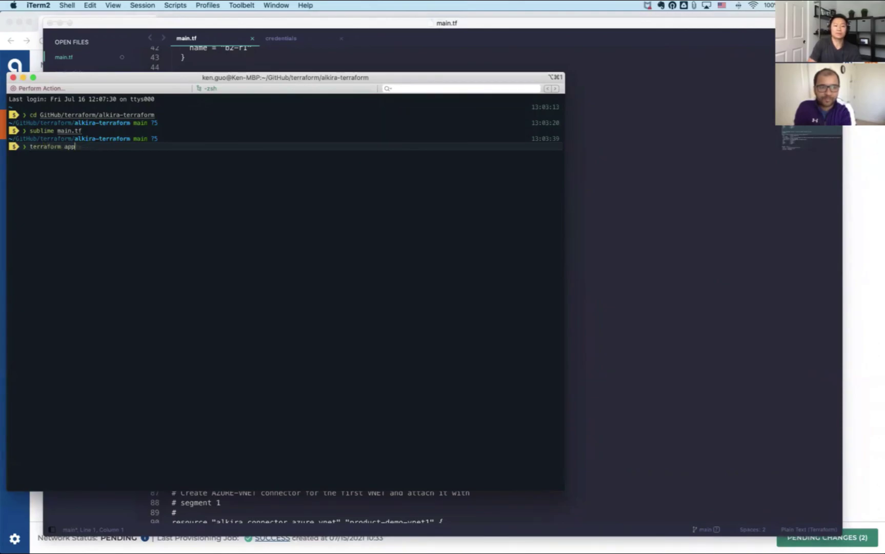
key("Return")
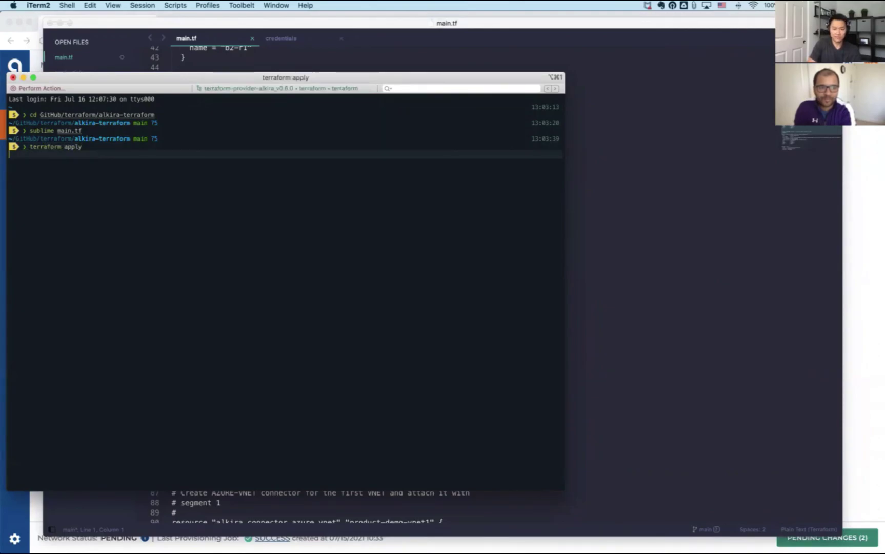
type("yes")
key("Return")
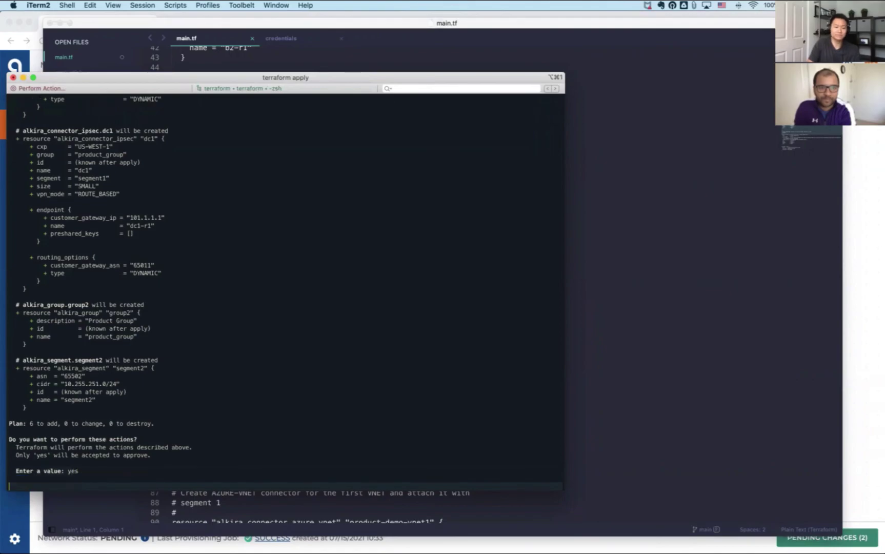